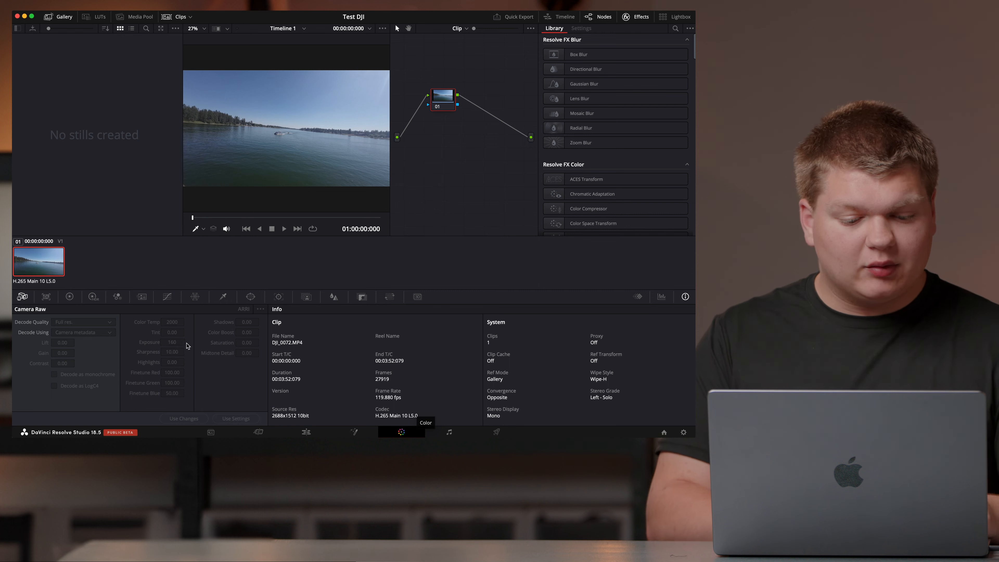
Shape a gentle S on the clip's custom curve, lifting the upper midtones and lowering the shadows
left_click(167, 296)
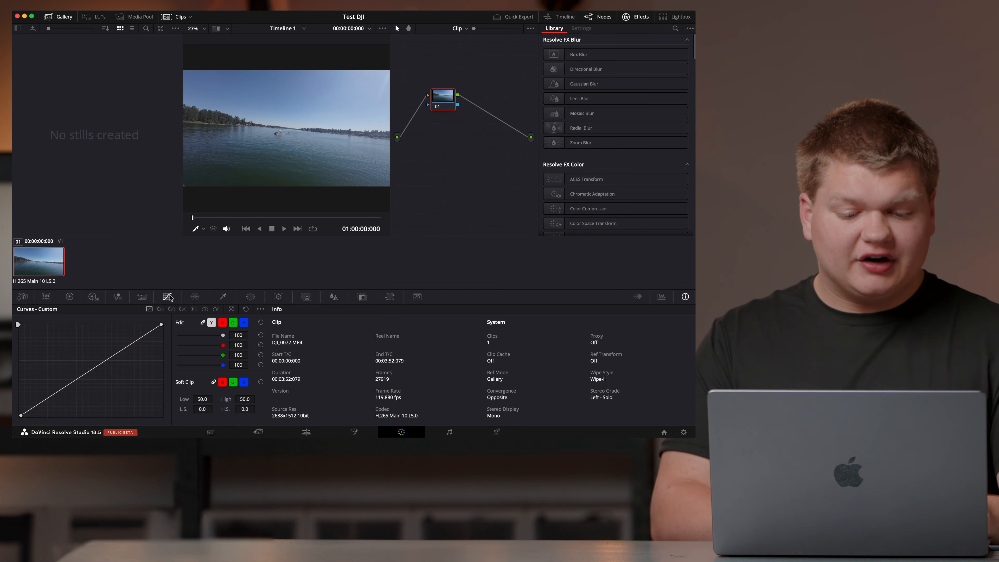
left_click(107, 358)
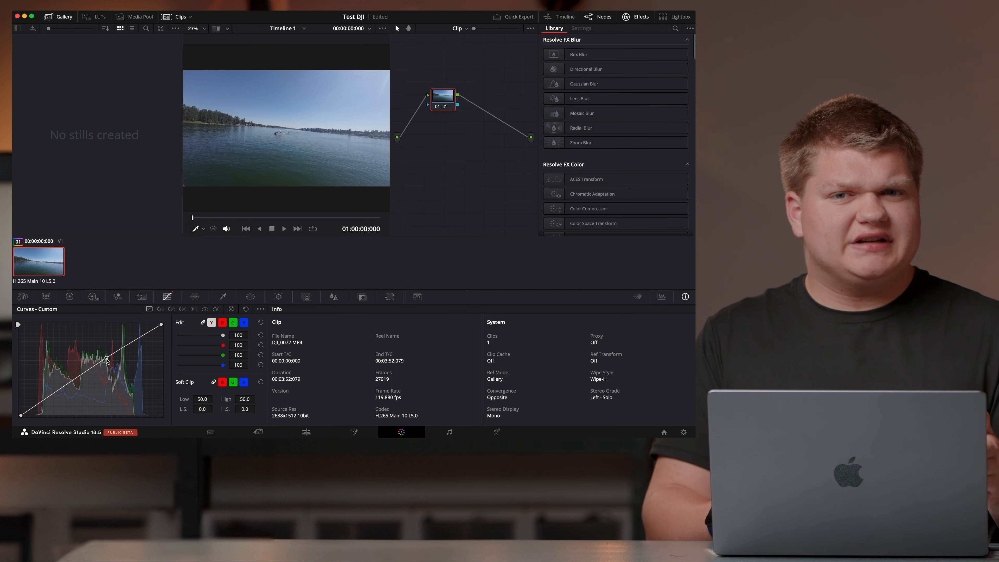
left_click_drag(107, 361, 105, 351)
left_click_drag(58, 389, 59, 399)
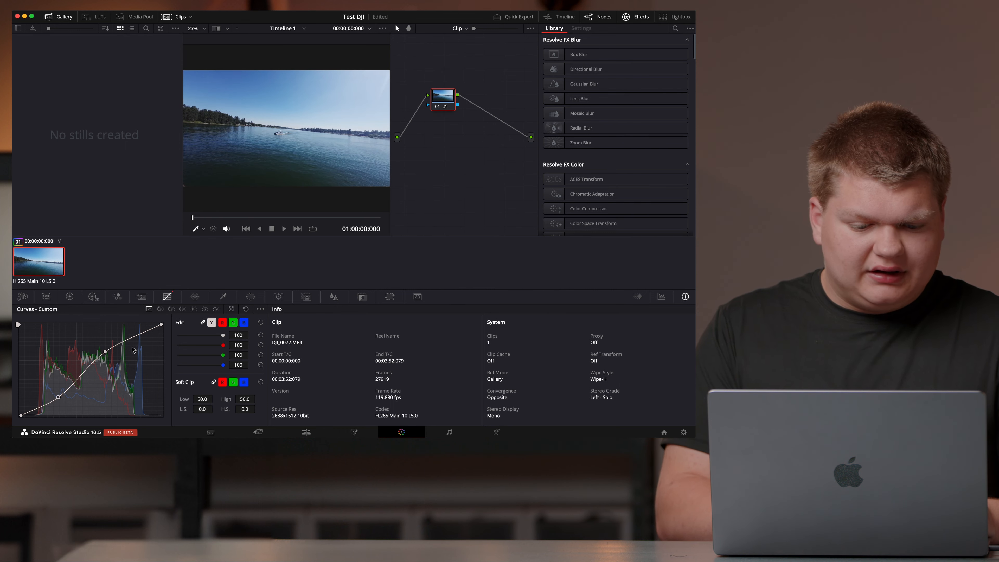
left_click_drag(106, 352, 110, 351)
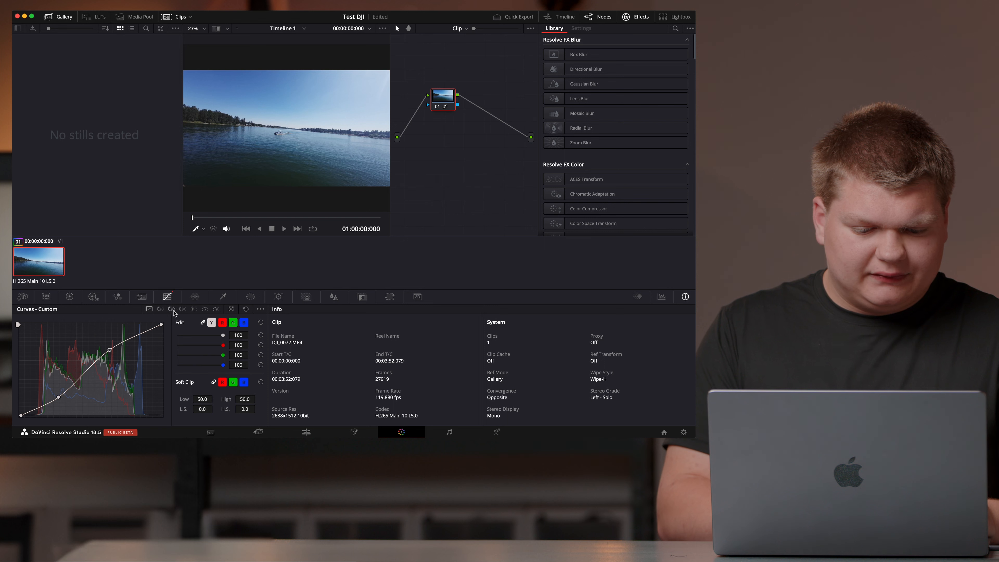
Add the six colour points to the Hue Vs Hue curve, lower the cyan point slightly and set the blue point's hue rotation to 20.00
left_click(160, 310)
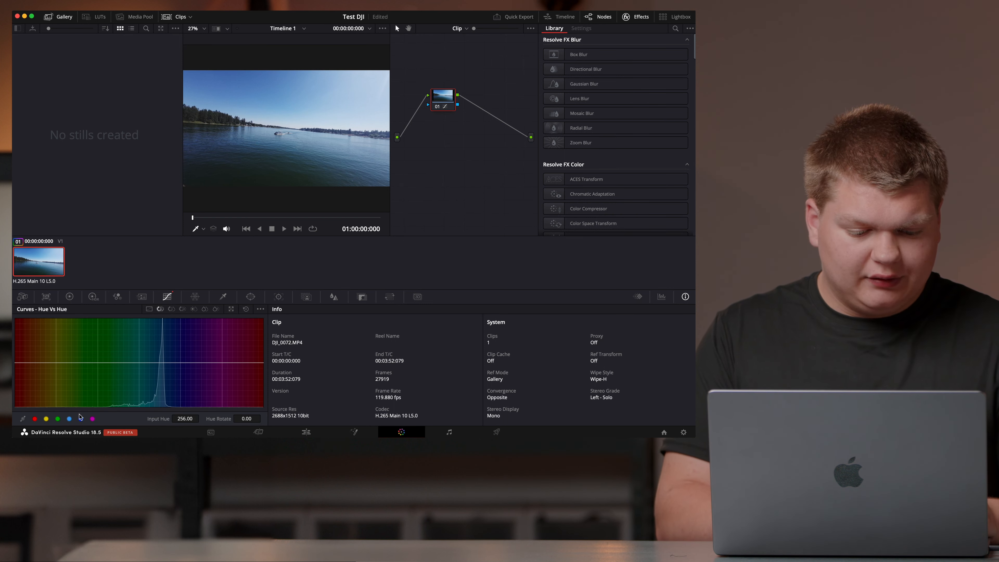
left_click(47, 420)
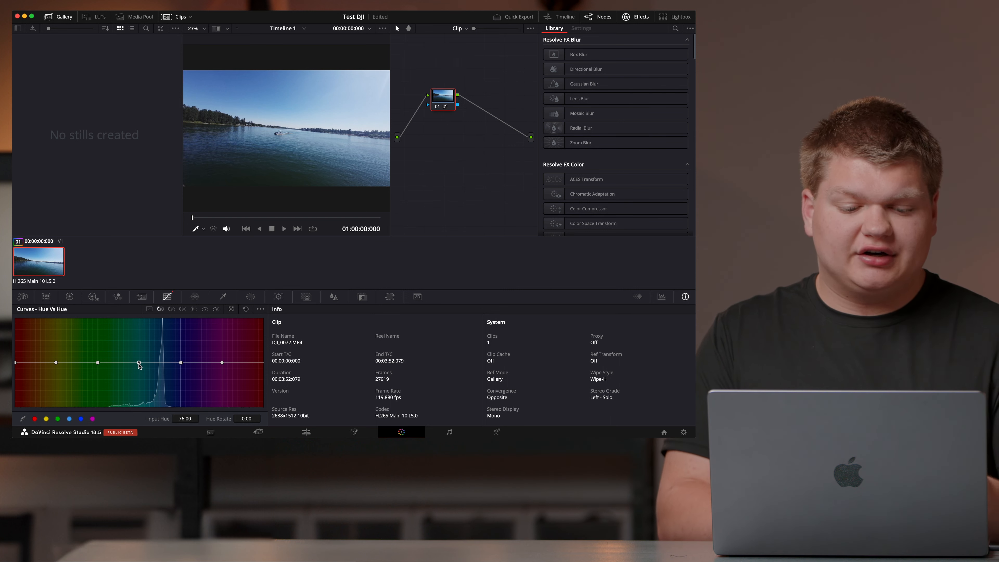
left_click_drag(138, 364, 183, 361)
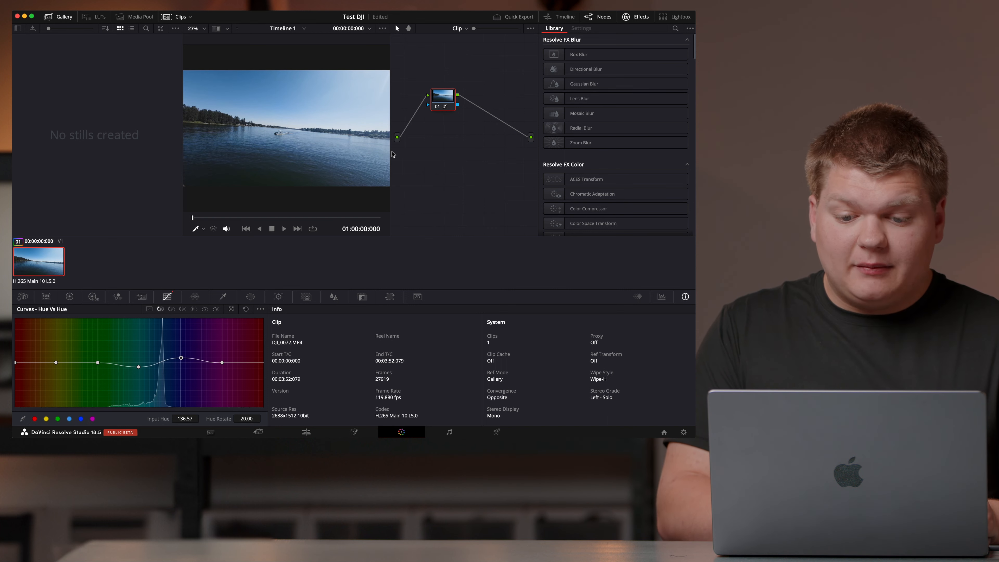
left_click_drag(391, 151, 392, 150)
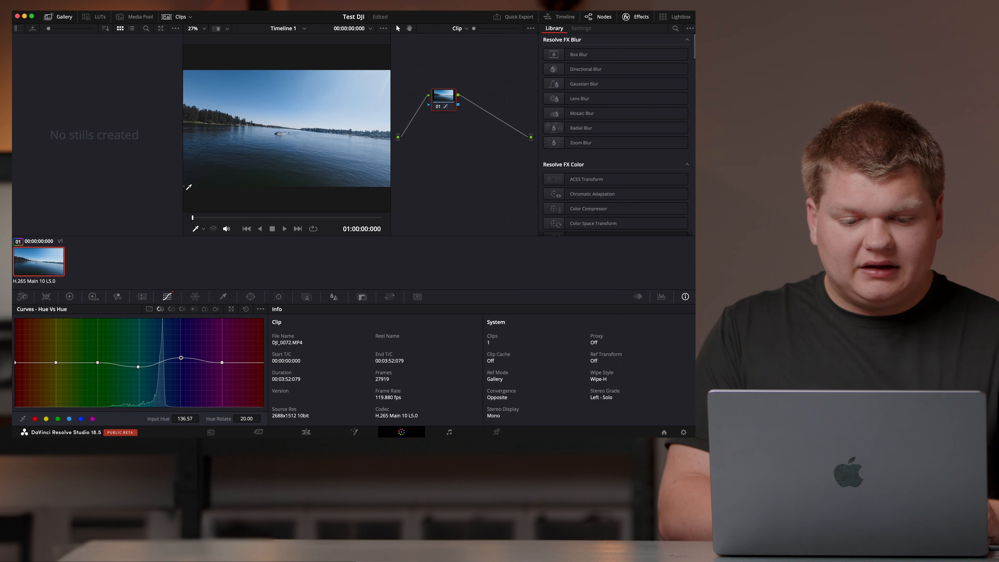
Enlarge the viewer by hiding the gallery, effects and clips, keeping the node graph shown
left_click(63, 18)
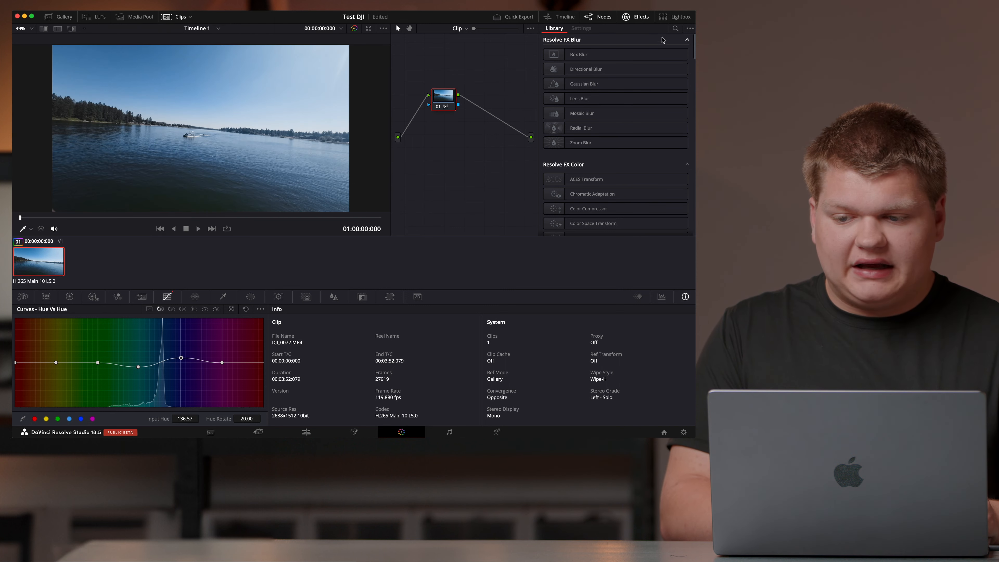
left_click(639, 18)
left_click(590, 17)
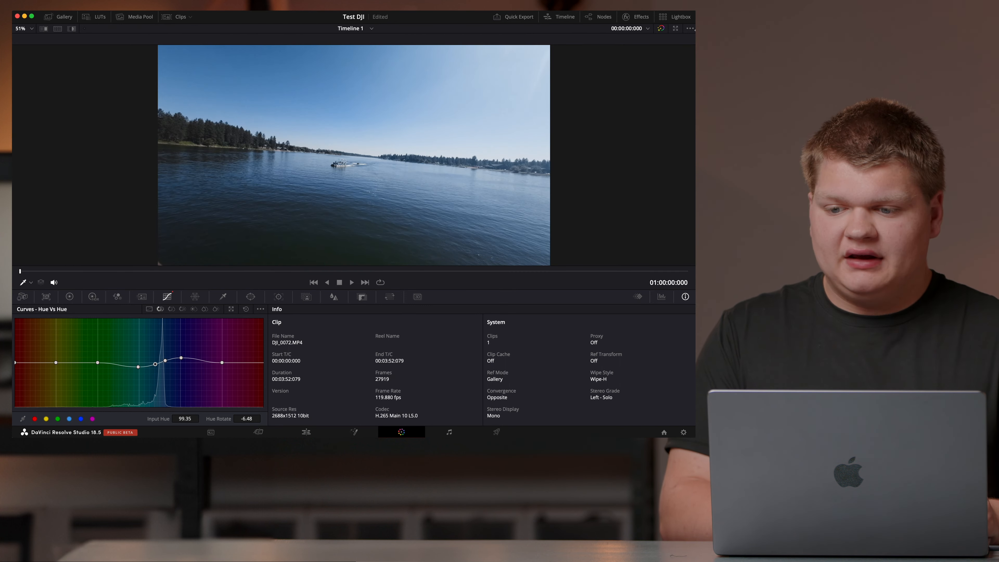
left_click(598, 17)
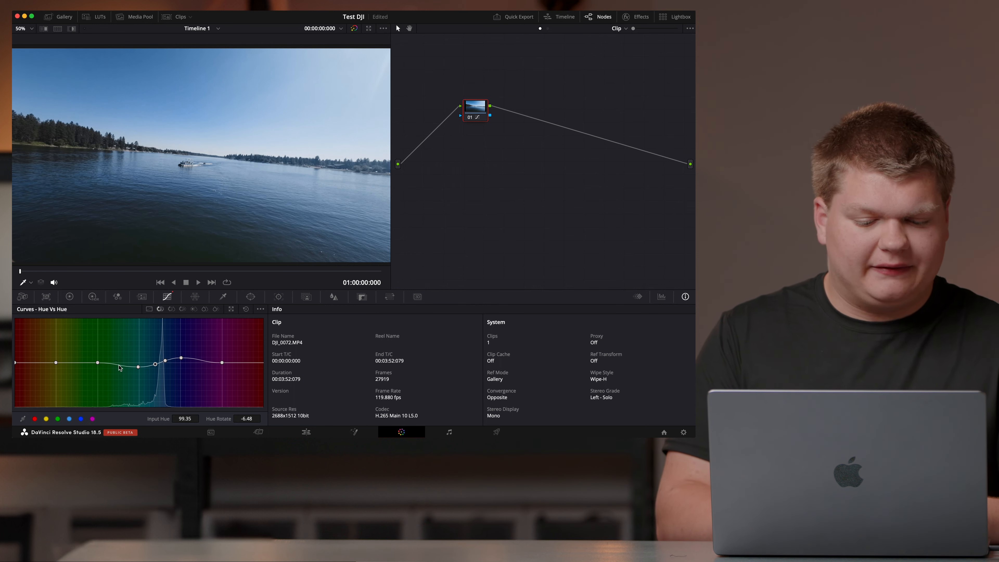
Lower the green point slightly on the Hue Vs Hue curve and set the primary saturation to 65.00
left_click_drag(97, 363, 96, 367)
left_click(69, 297)
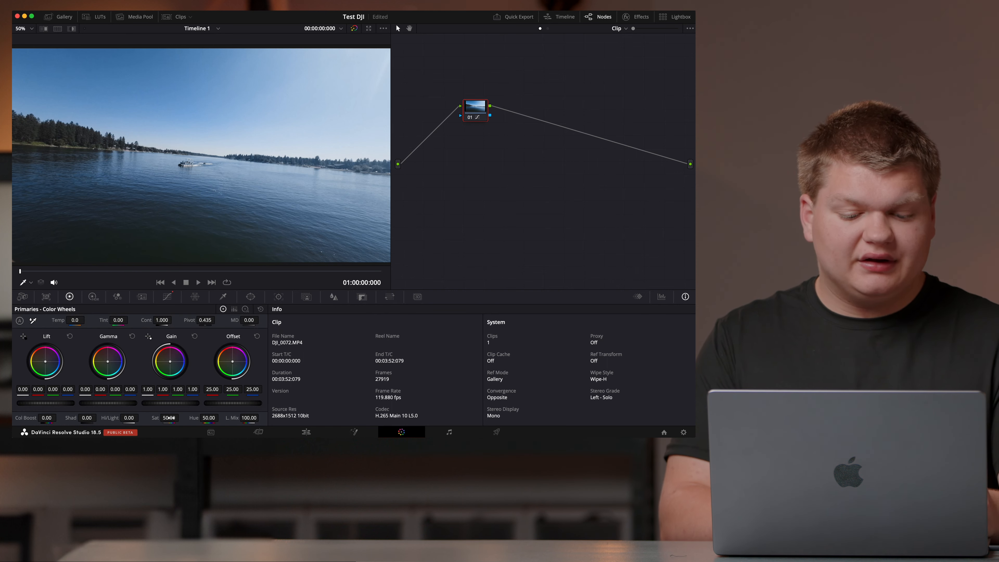
left_click_drag(169, 417, 181, 417)
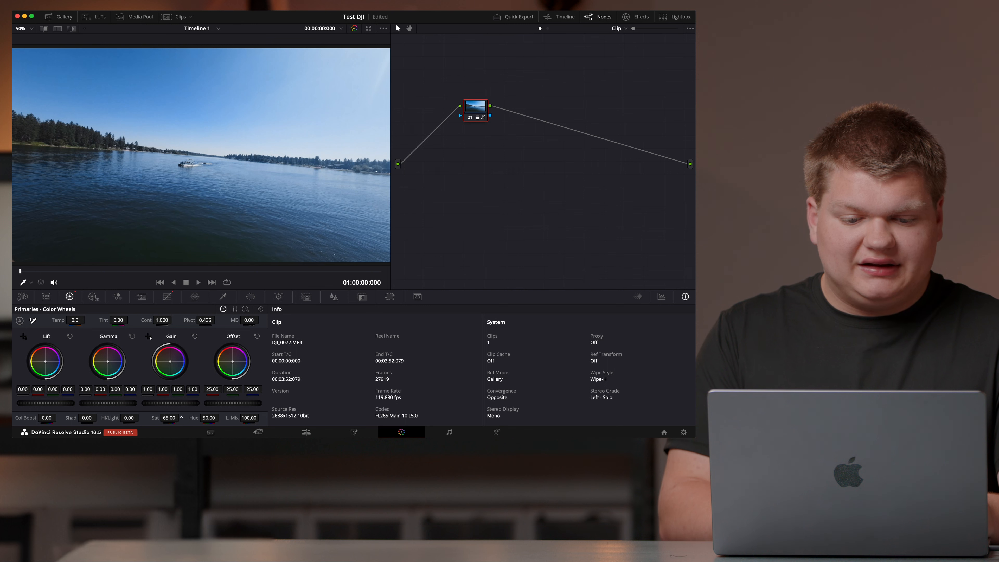
key("XF86MonBrightnessUp")
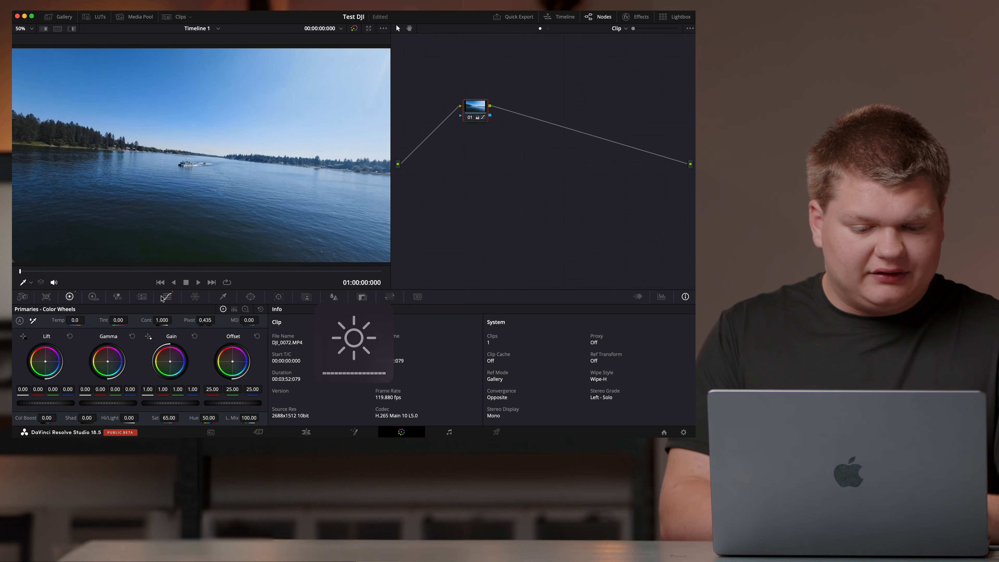
Boost colours on the Hue Vs Sat curve: cyan saturation to 1.19, blue to 1.12 and green to 1.09
left_click(166, 297)
left_click(172, 310)
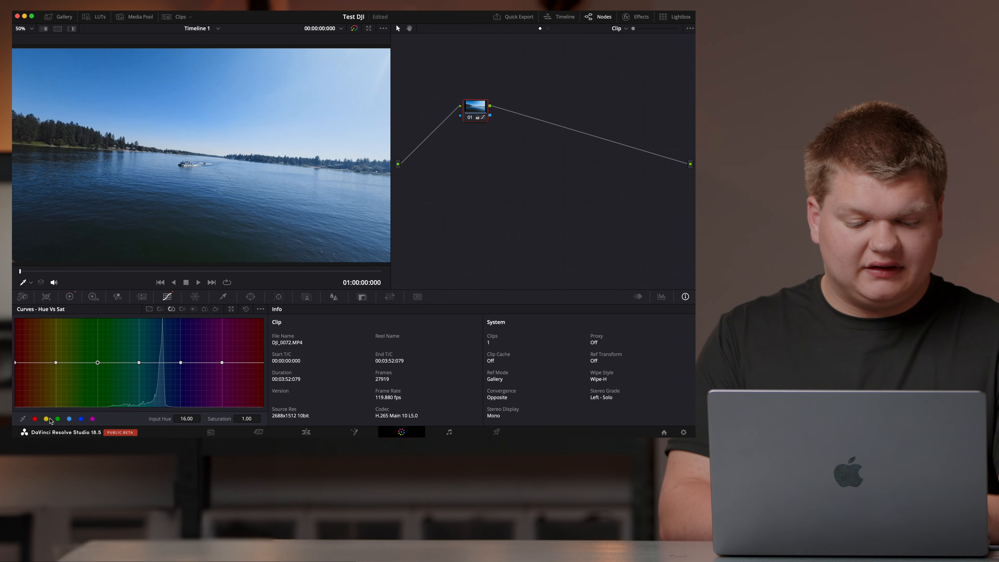
left_click_drag(139, 362, 138, 357)
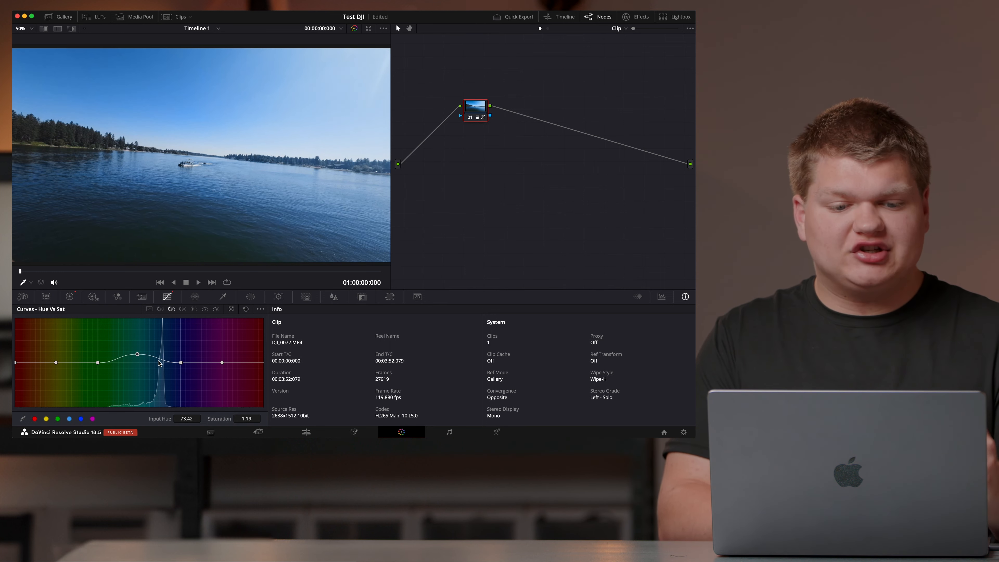
left_click_drag(181, 362, 181, 358)
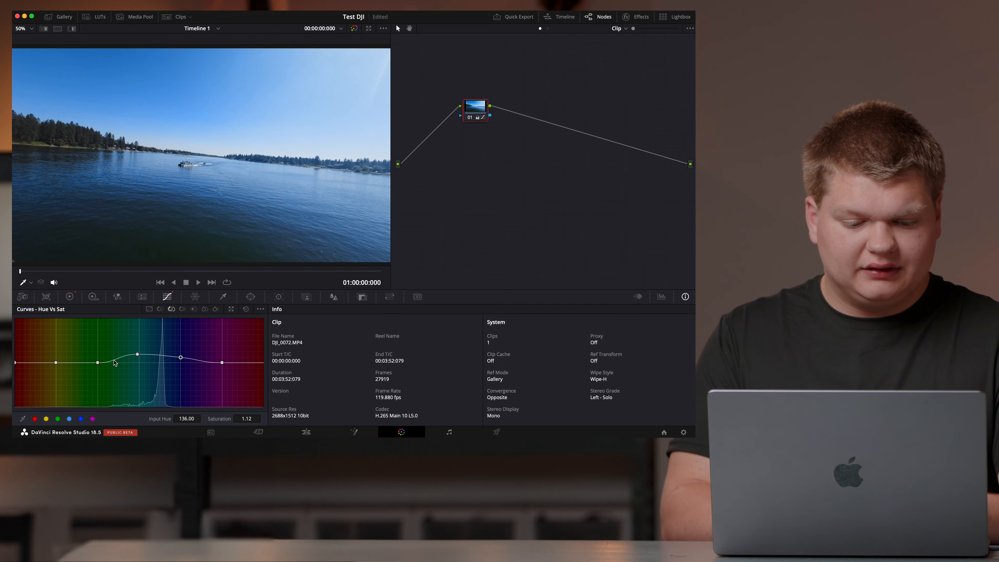
left_click_drag(97, 363, 97, 362)
At frame 01:01:27:001, increase contrast on the custom curve by raising the highlight point and lowering the shadow point
left_click_drag(123, 271, 155, 274)
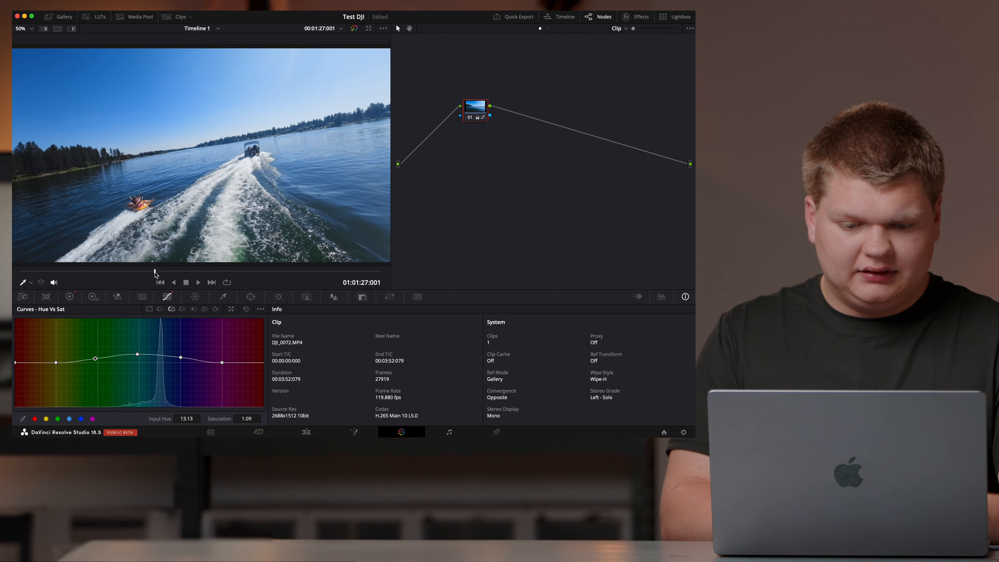
left_click(149, 310)
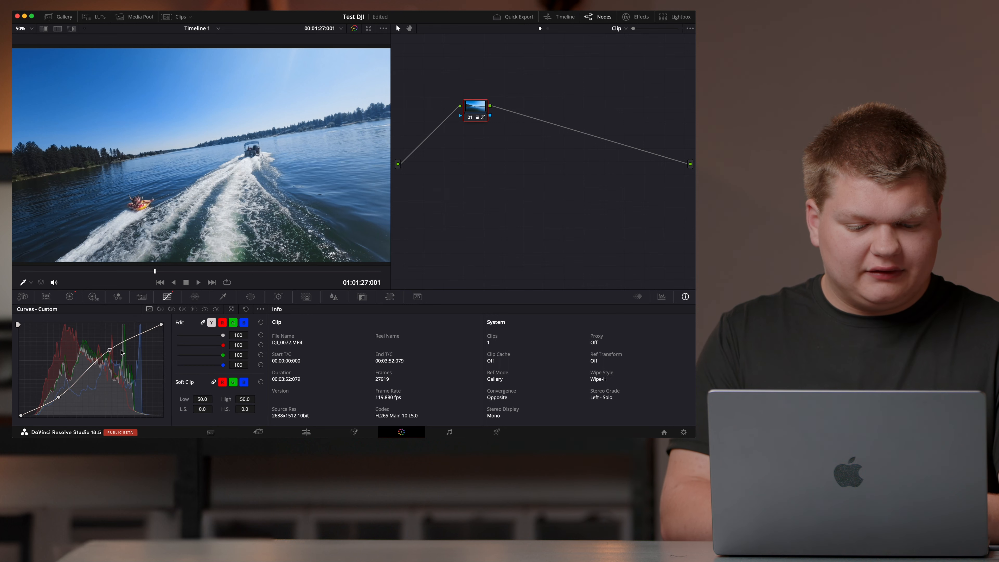
left_click_drag(110, 351, 110, 347)
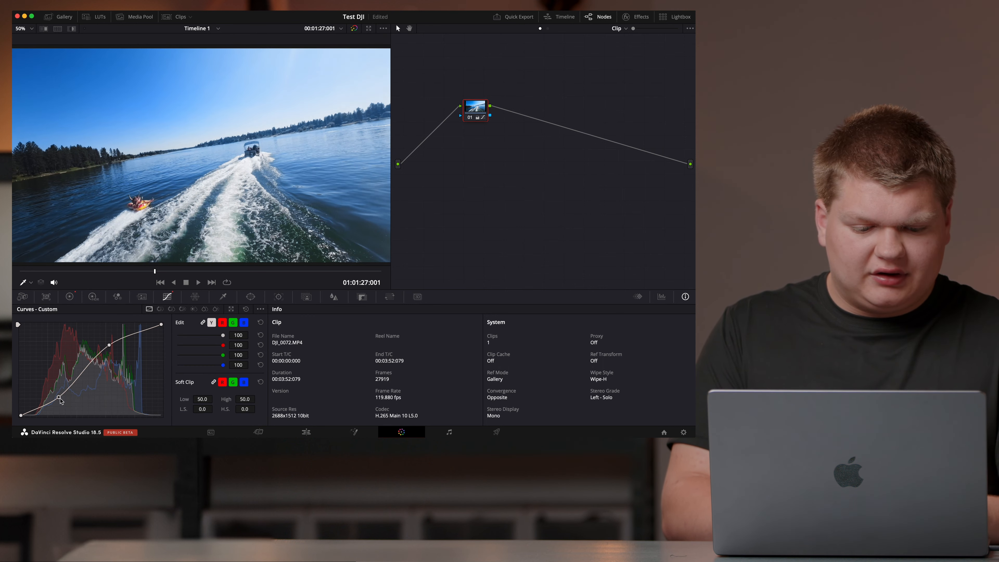
left_click_drag(60, 399, 59, 403)
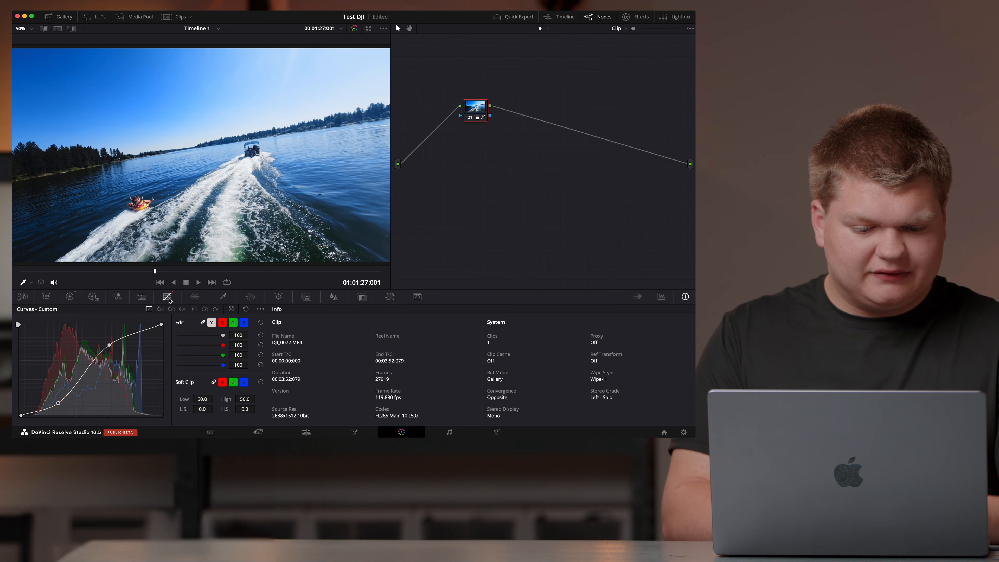
Refine the Hue Vs Sat curve: cyan saturation to 1.26, yellow raised for the inflatable tube, and green down to 0.97
left_click(171, 309)
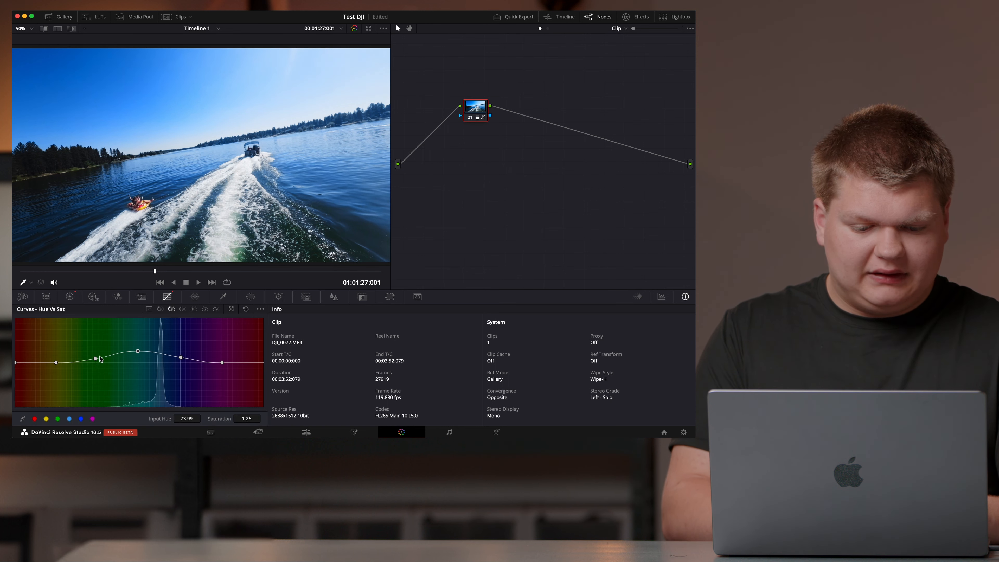
scroll(168, 168, "up", 1)
scroll(138, 206, "up", 10)
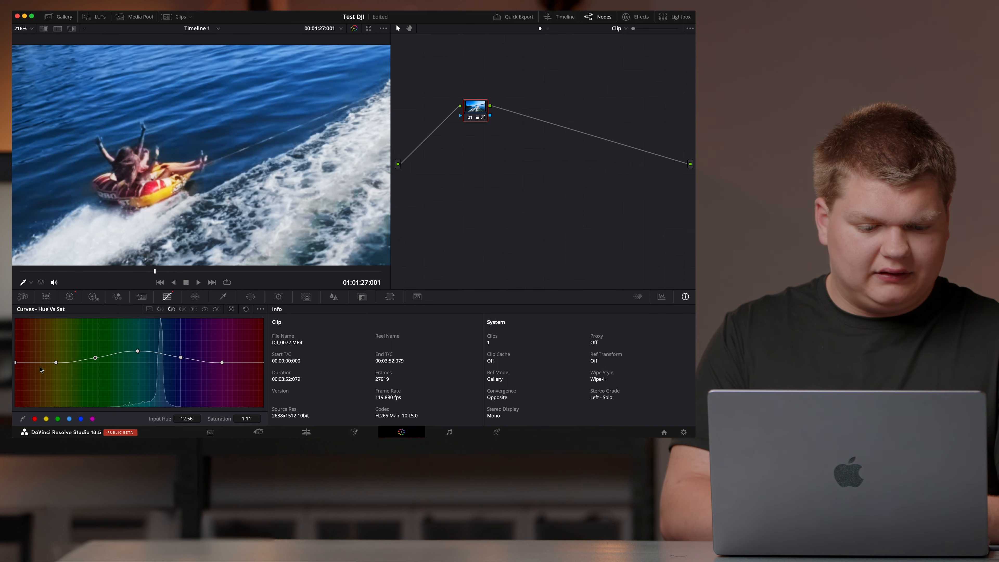
left_click_drag(56, 362, 95, 364)
scroll(167, 196, "down", 5)
scroll(167, 196, "down", 3)
Brighten the dark trees slightly by shifting the custom curve's shadow point toward the blacks
scroll(81, 128, "up", 5)
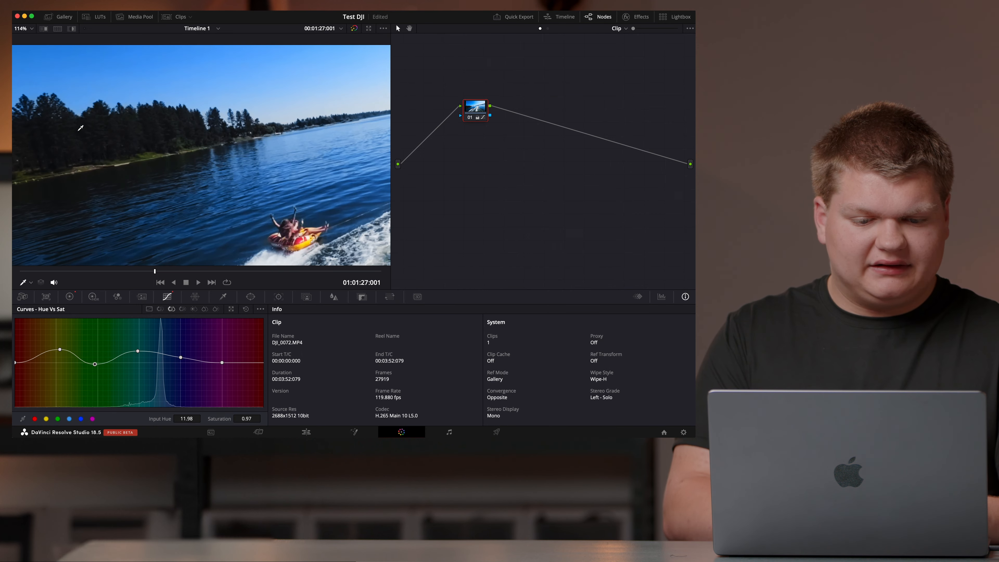
left_click(150, 309)
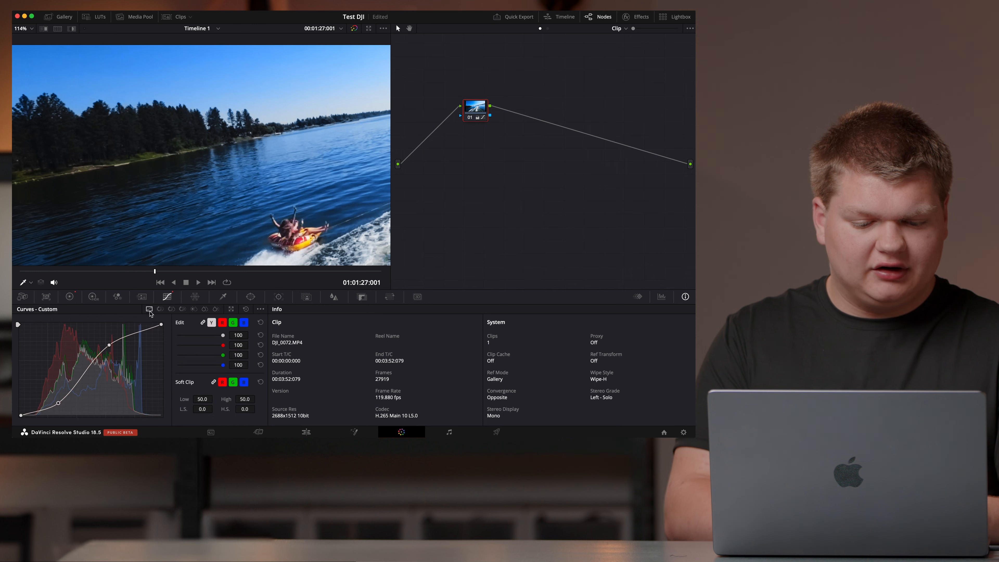
left_click_drag(58, 406, 55, 404)
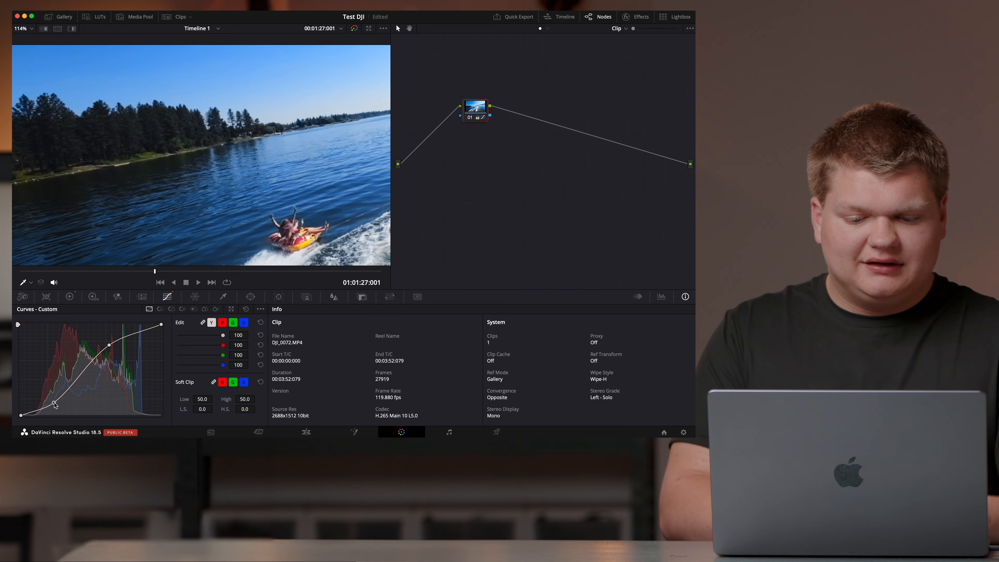
scroll(239, 124, "down", 4)
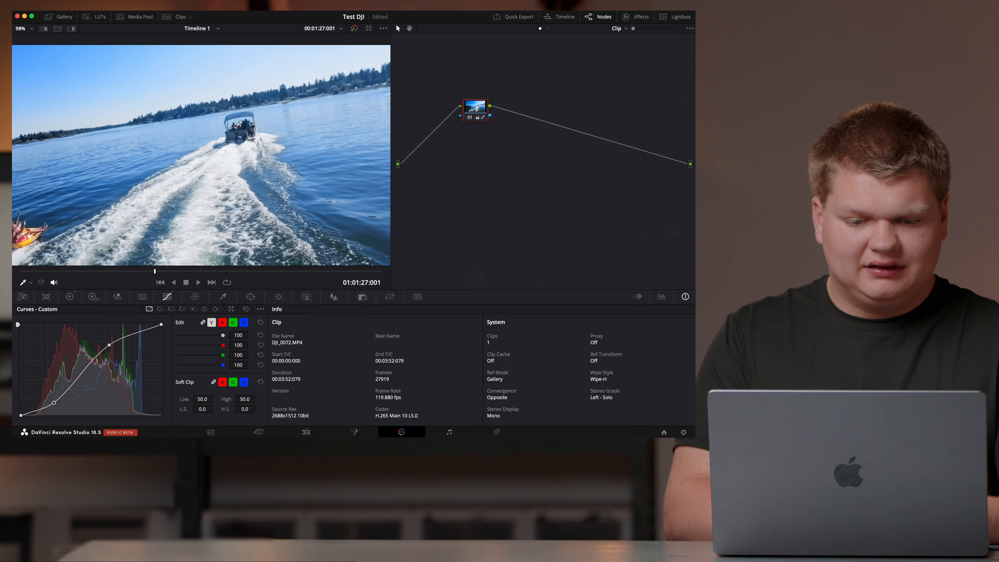
scroll(239, 124, "down", 2)
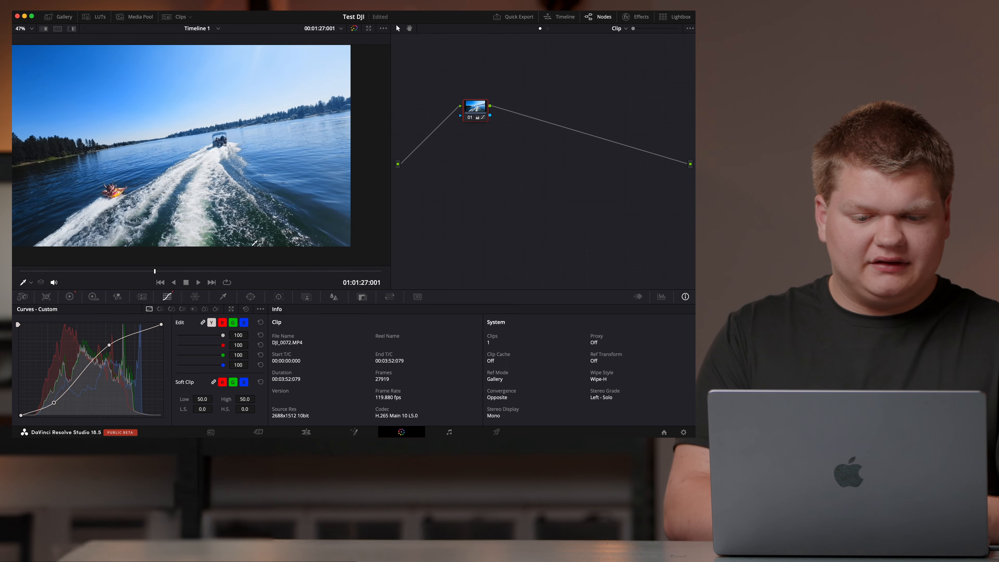
At 01:03:01:000, add a second serial node and set its Gain to 0.99 red and 1.01 blue
left_click_drag(207, 277, 301, 274)
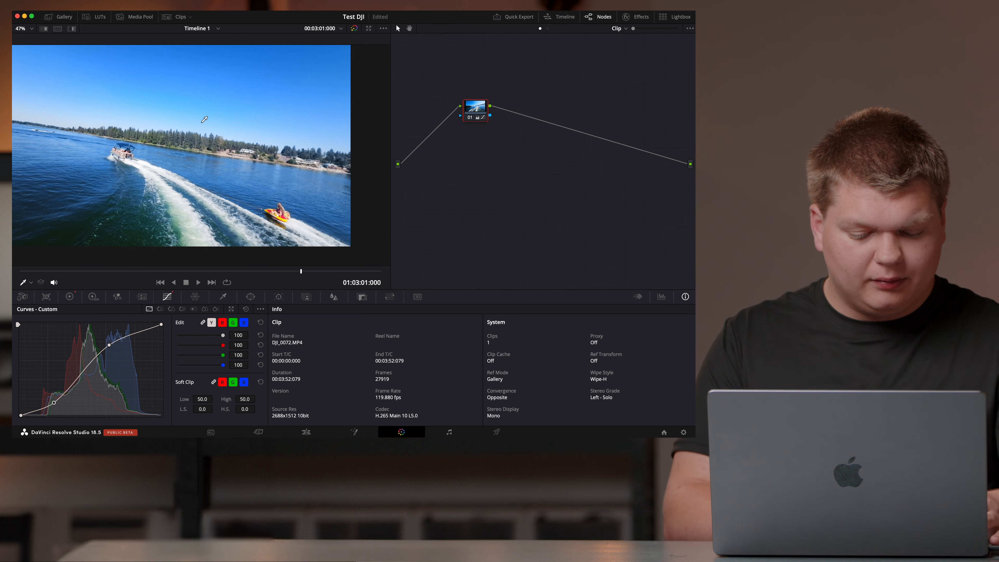
key("alt+s")
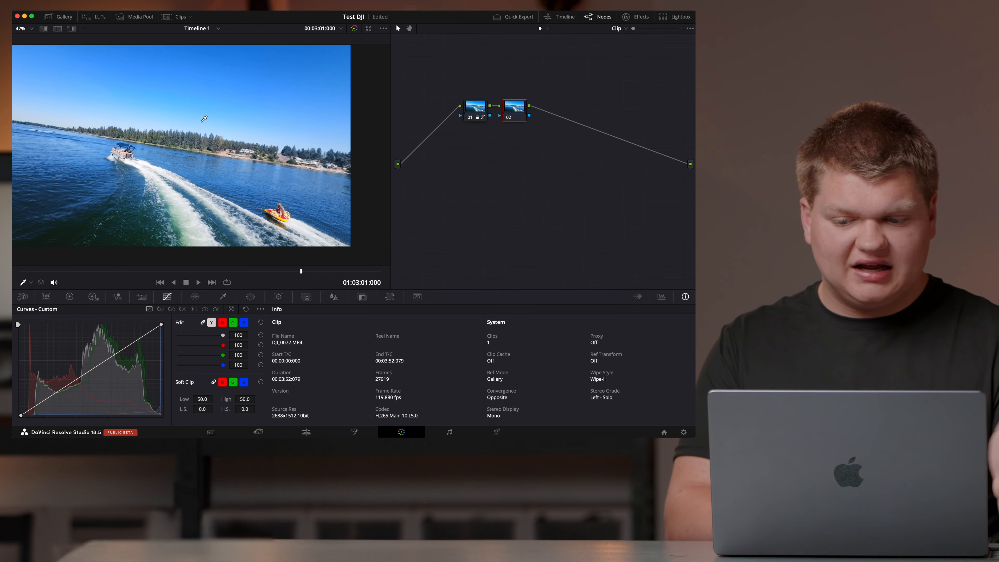
left_click(70, 298)
scroll(199, 152, "down", 3)
scroll(199, 152, "left", 2)
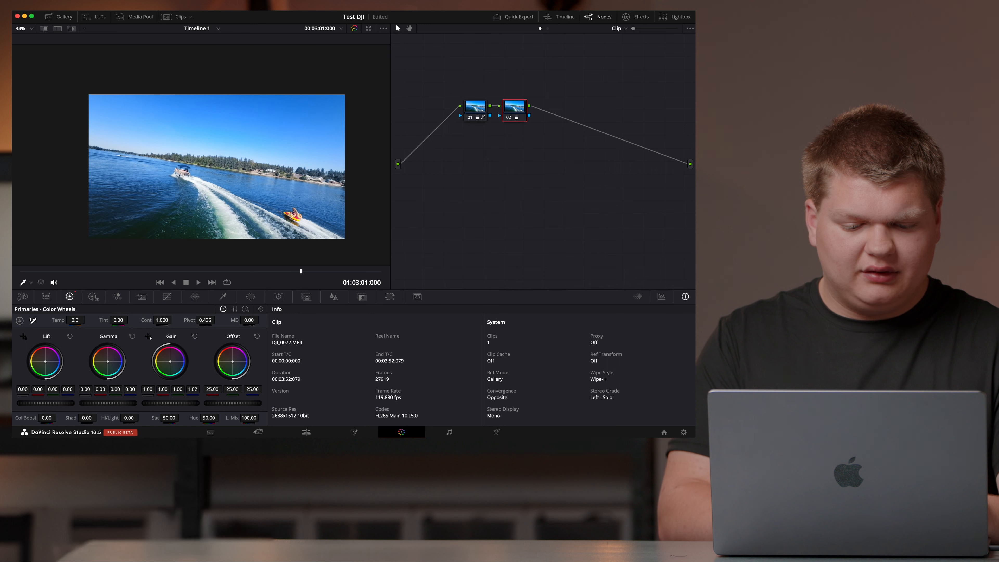
scroll(192, 227, "up", 2)
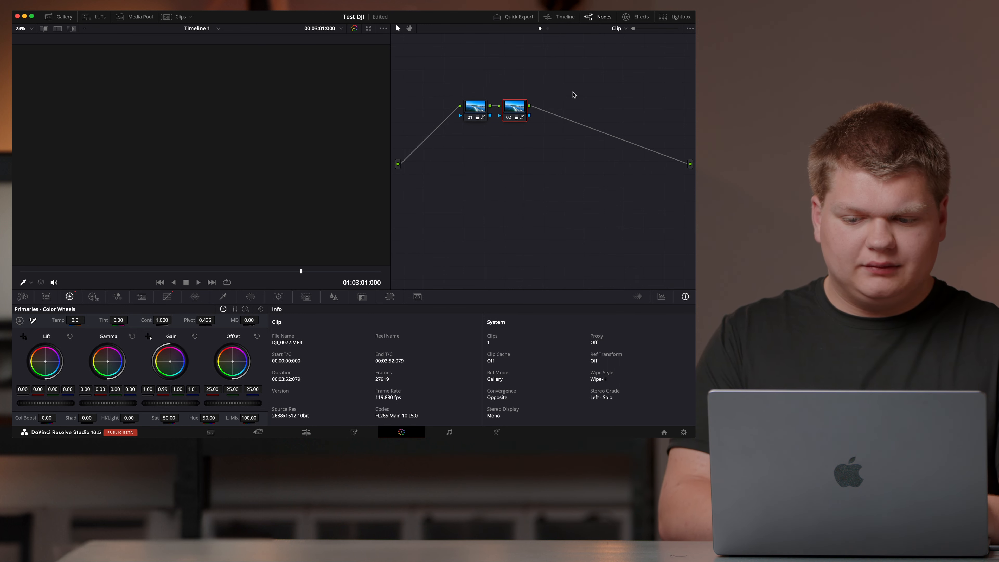
scroll(61, 182, "up", 8)
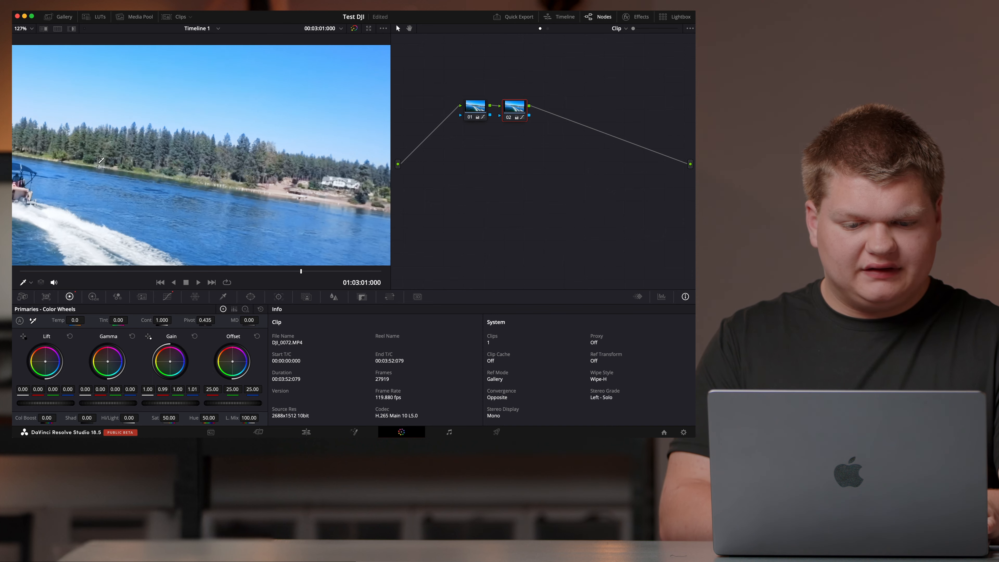
On the first node's Hue Vs Sat curve, raise the green point to increase green saturation
left_click(168, 296)
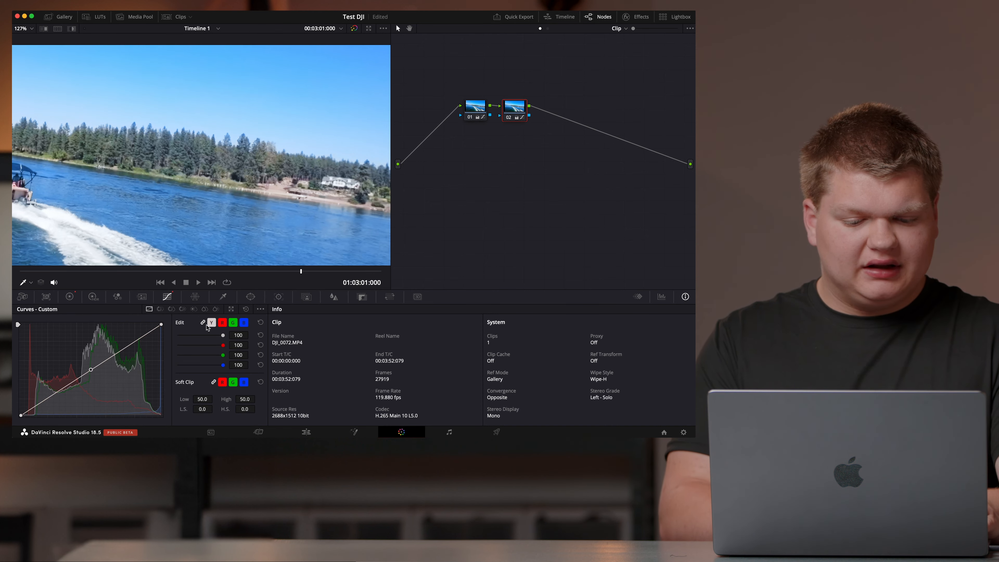
left_click(479, 107)
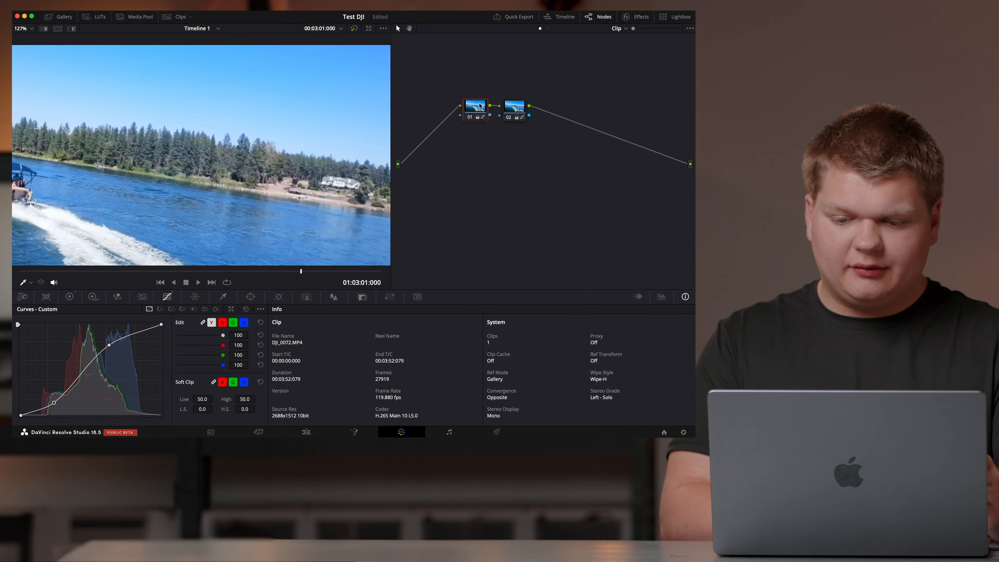
left_click(172, 310)
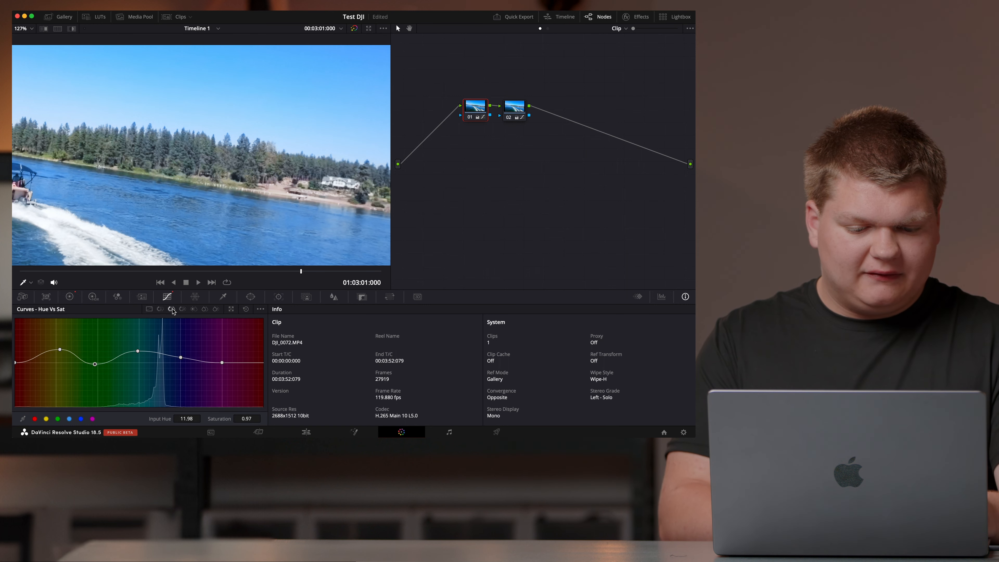
mouse_move(96, 365)
left_mouse_down()
mouse_move(95, 318)
mouse_move(100, 356)
left_mouse_up()
On the first node's Hue Vs Hue curve, set the green point's hue rotation to 12.00 and the cyan point's to -20.00
left_click(183, 309)
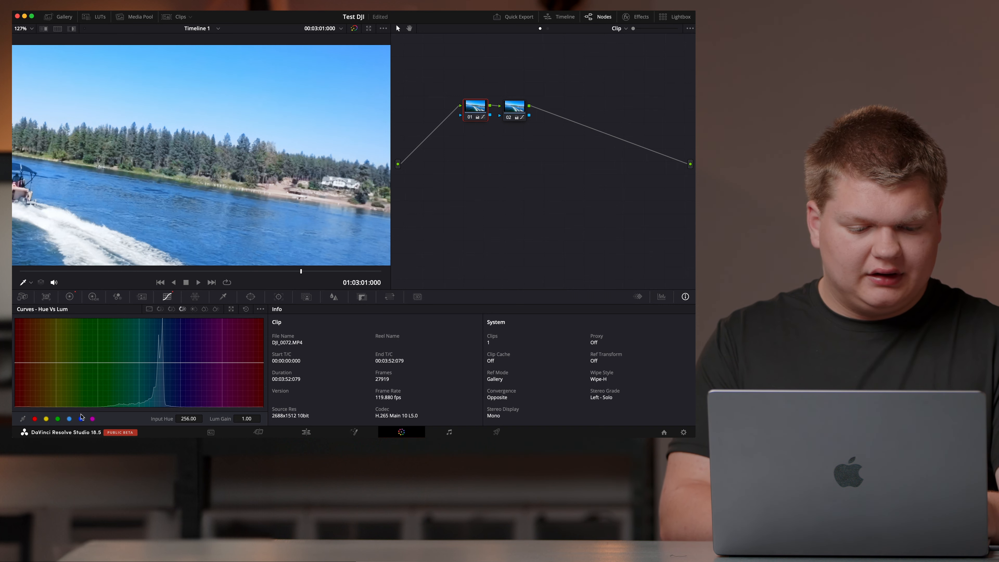
left_click(160, 310)
mouse_move(94, 365)
left_mouse_down()
mouse_move(94, 353)
mouse_move(94, 374)
mouse_move(94, 357)
mouse_move(95, 364)
left_mouse_up()
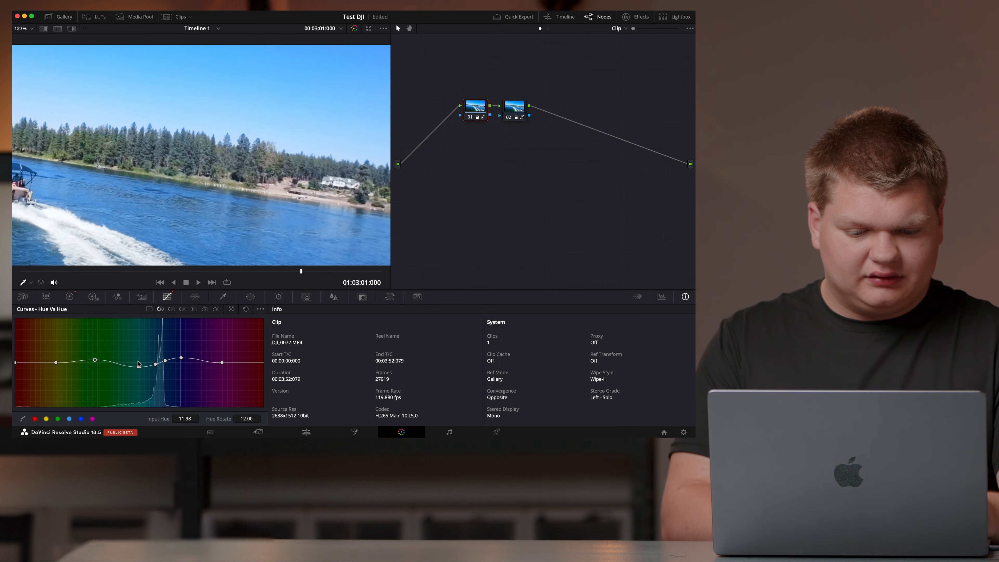
left_click_drag(138, 370, 137, 370)
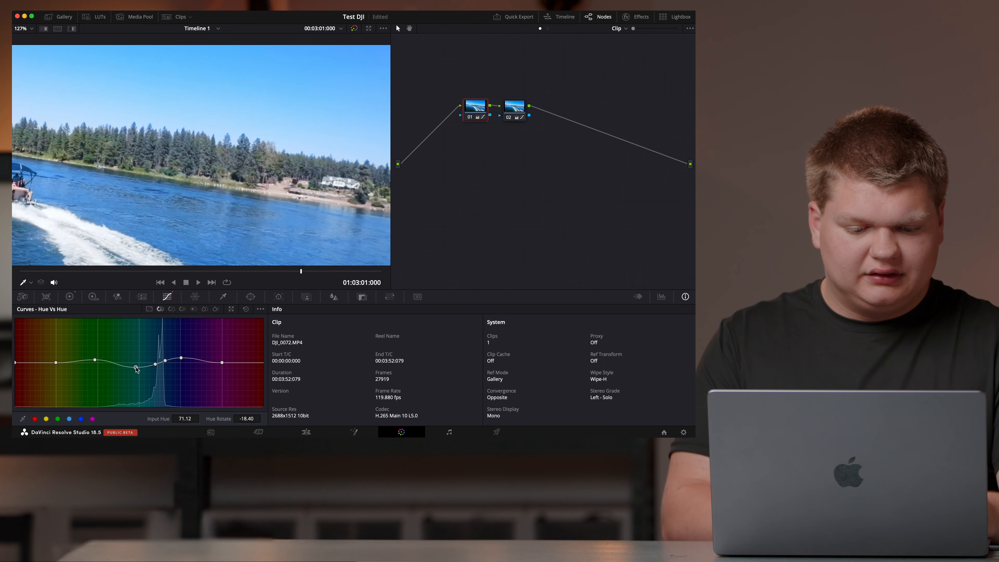
scroll(132, 248, "down", 5)
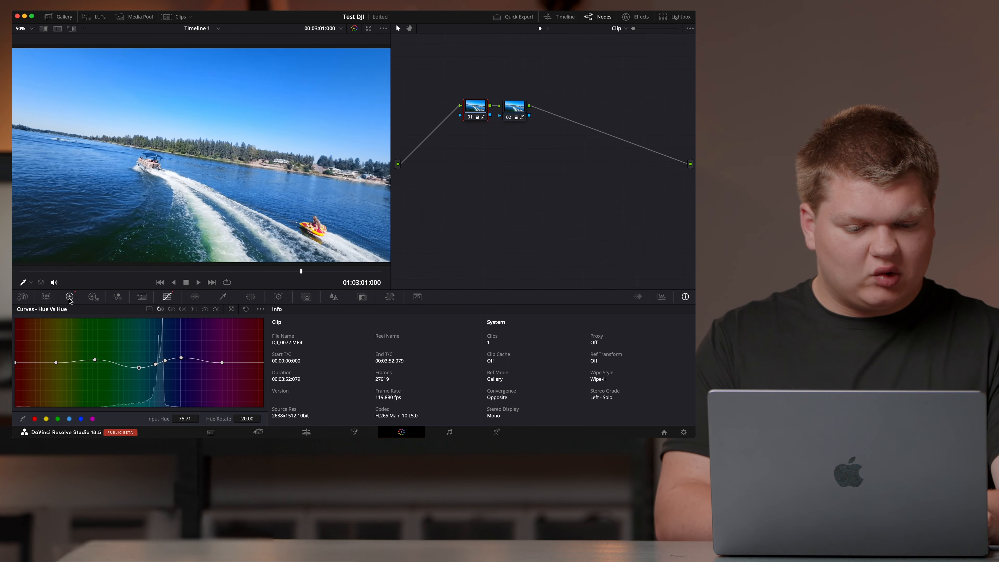
Set the second node's Offset colour wheel to 25.53 red, 23.64 green and 27.39 blue
left_click(515, 107)
left_click(69, 296)
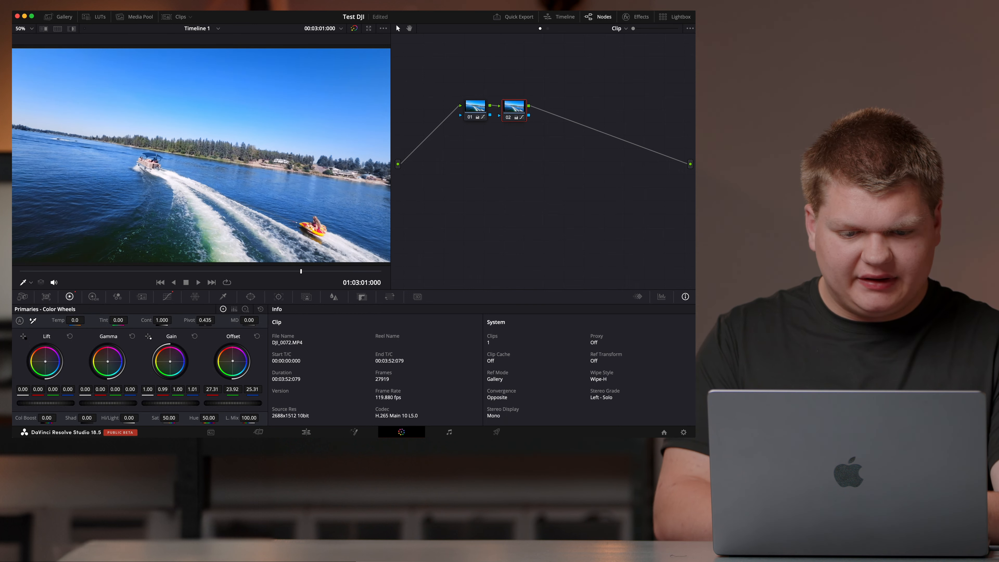
left_click_drag(234, 361, 233, 361)
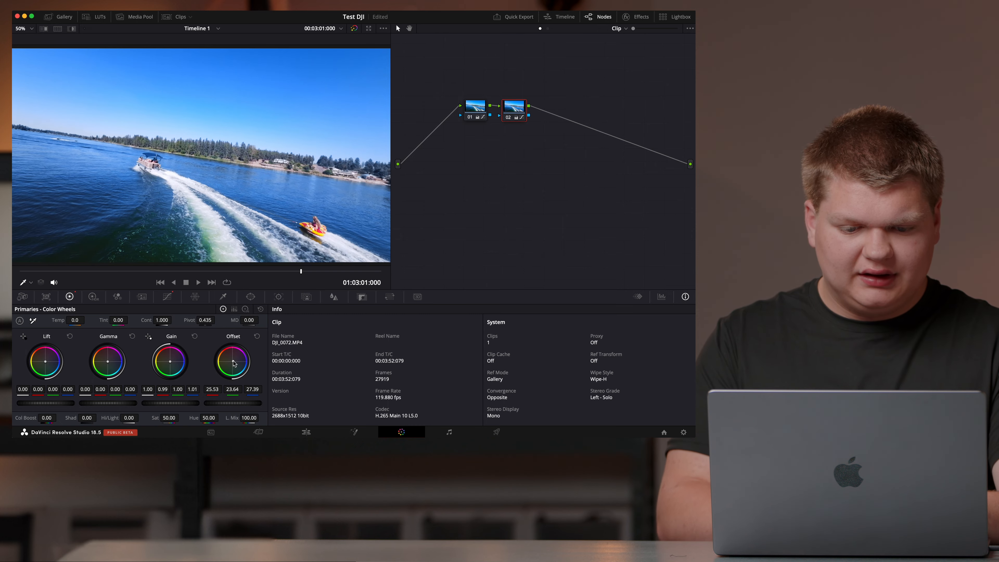
At frame 01:01:47:098, save the project and shift the shadow point of the first node's custom curve toward the blacks to brighten the shadows
left_click_drag(242, 275, 145, 283)
key("XF86AudioMute")
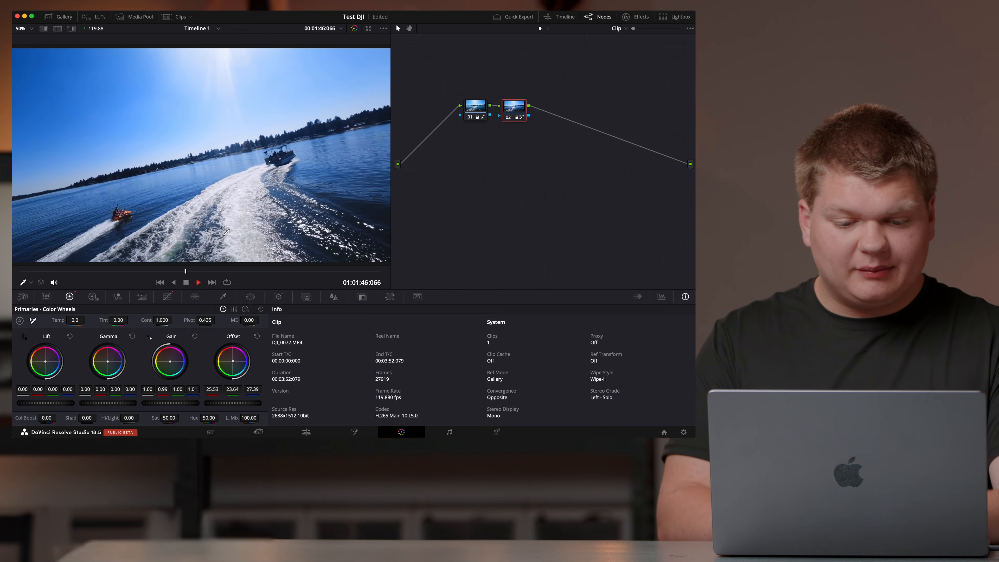
key("space")
left_click(465, 115)
left_click(169, 298)
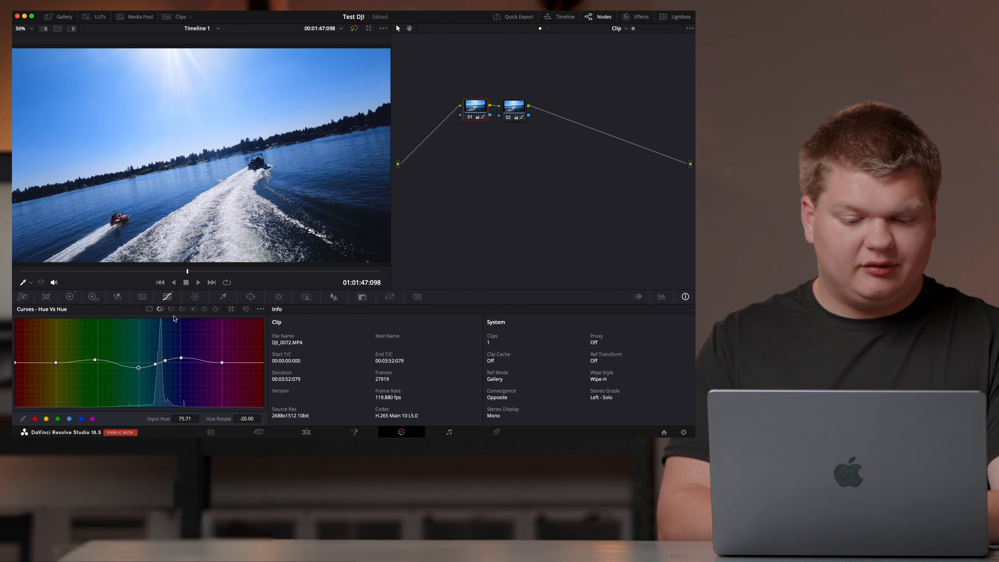
left_click(149, 309)
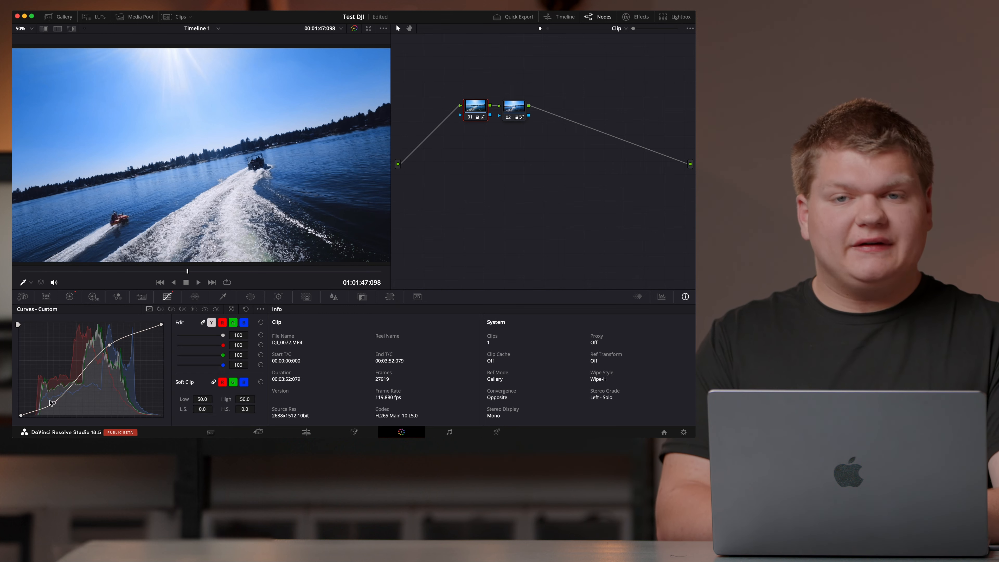
key("super+s")
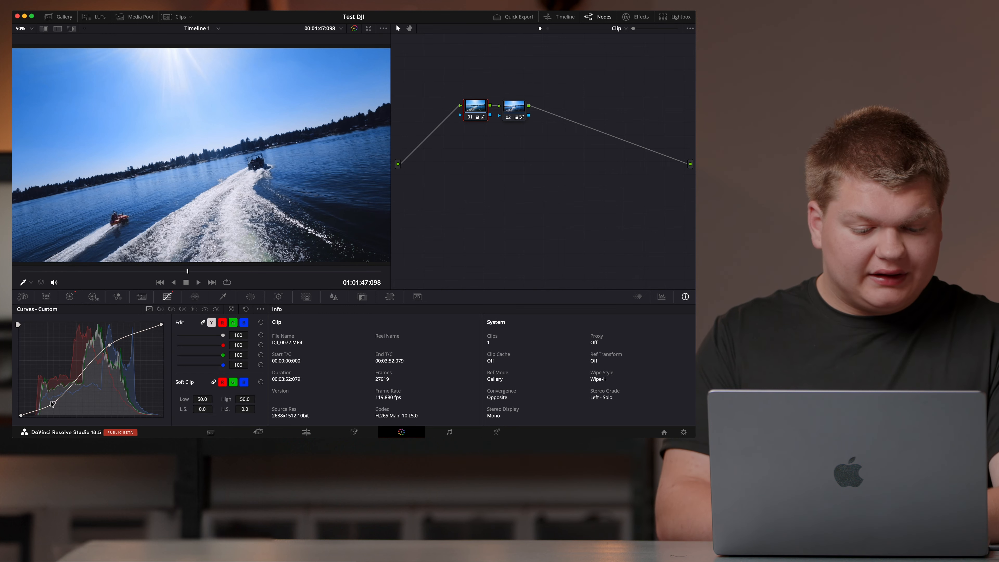
left_click_drag(56, 405, 50, 404)
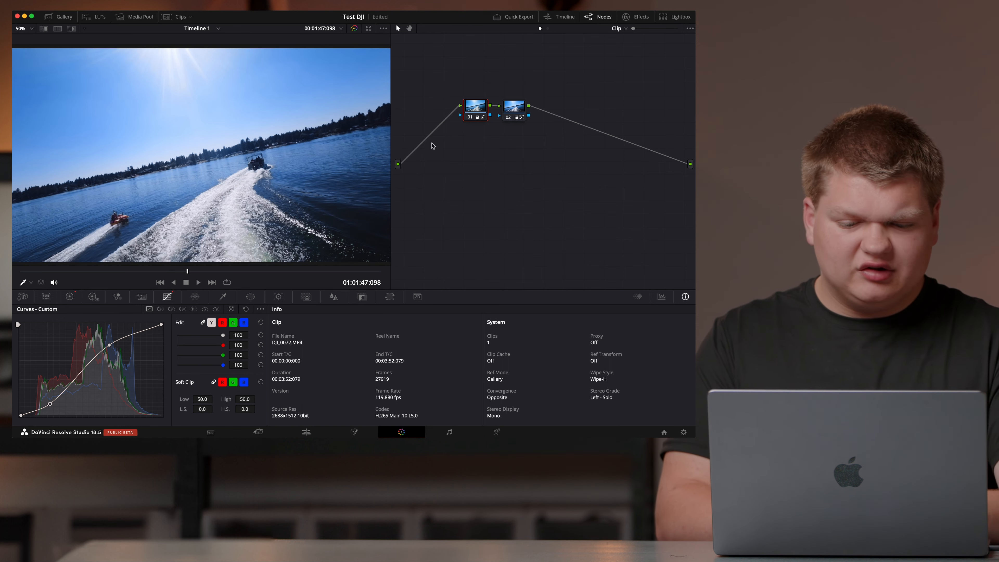
Set the second node's Gain to 1.03 red, 0.99 green and 1.01 blue
left_click(513, 107)
left_click(70, 296)
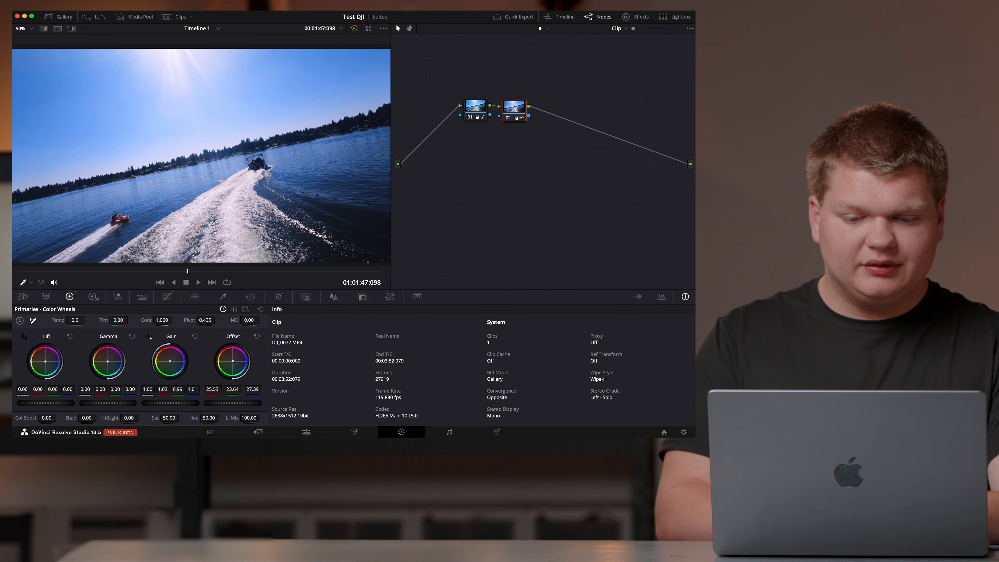
Review the grade by playing the clip from around 01:03:21 and from around 01:03:11
left_click_drag(261, 272, 331, 278)
key("space")
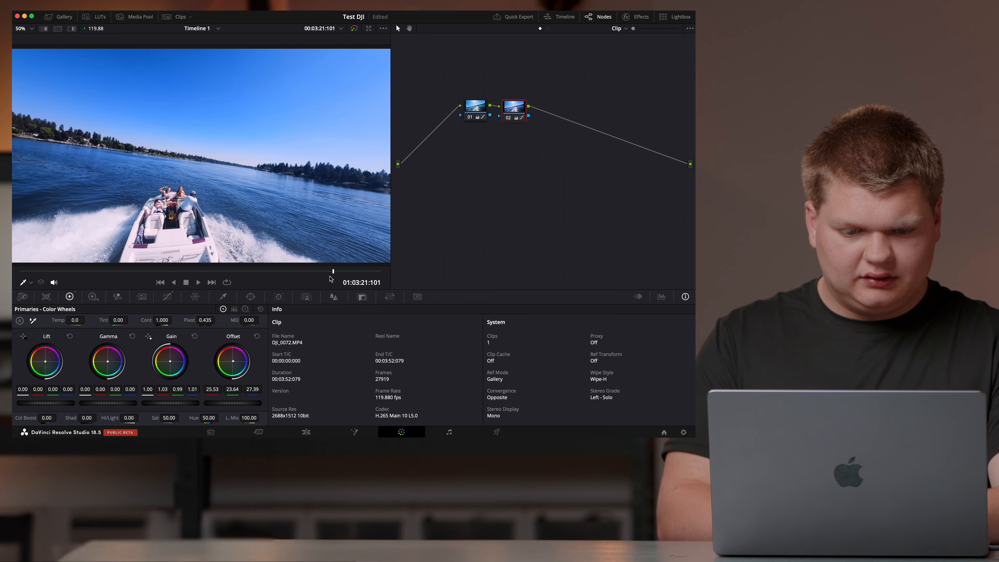
key("space")
left_click_drag(335, 272, 317, 276)
key("space")
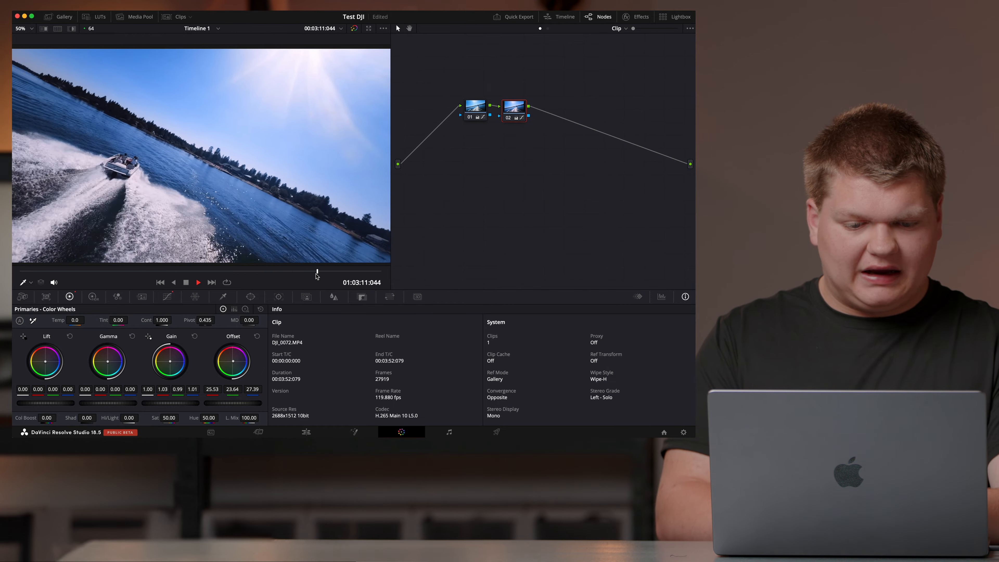